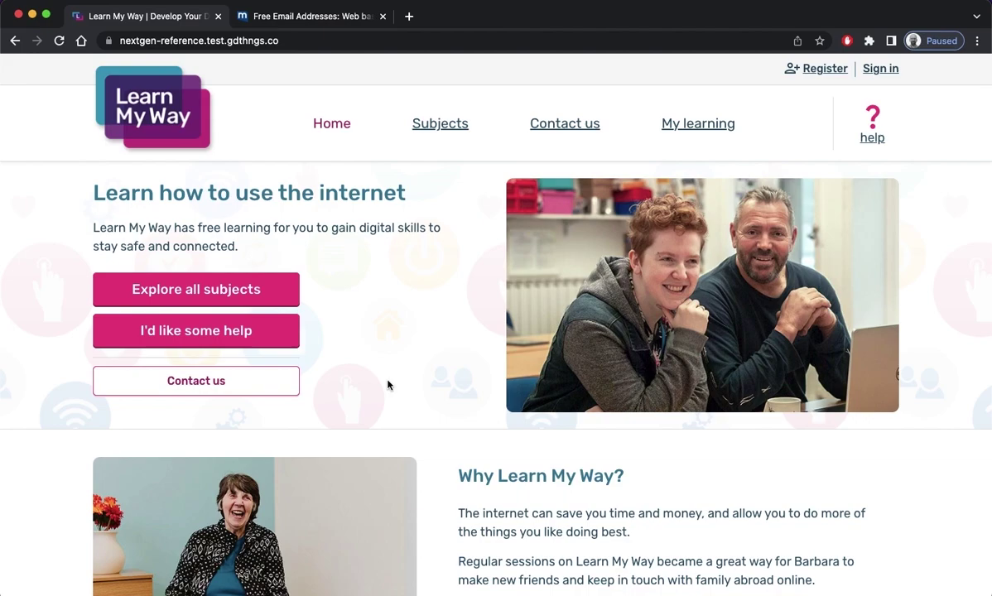
# Open the Register link on the Learn My Way home page to see the registration benefits
pyautogui.click(815, 70)
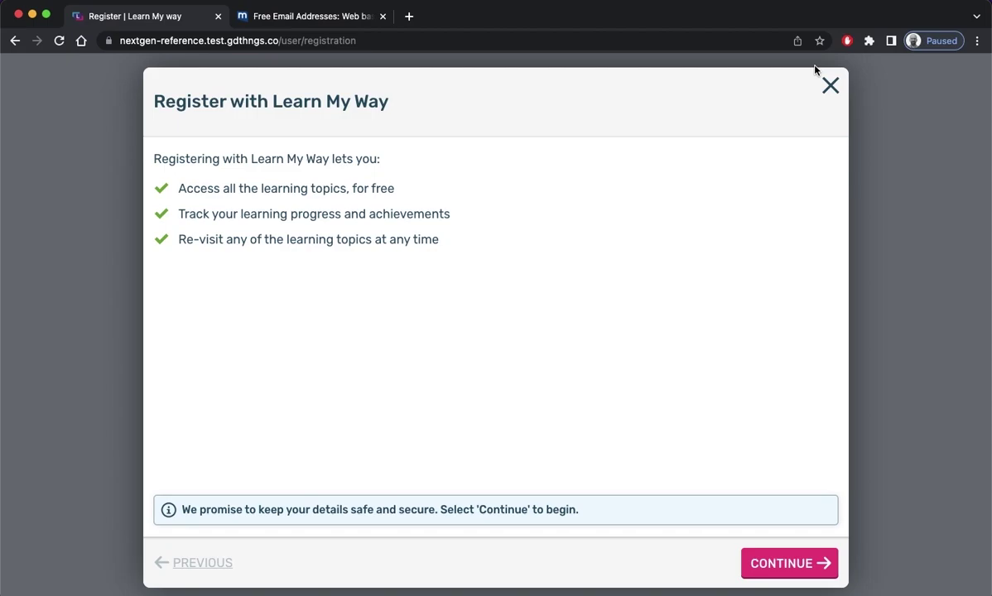
# Start the questions and choose 'being supported by an online centre' as the reason for registering
pyautogui.click(793, 556)
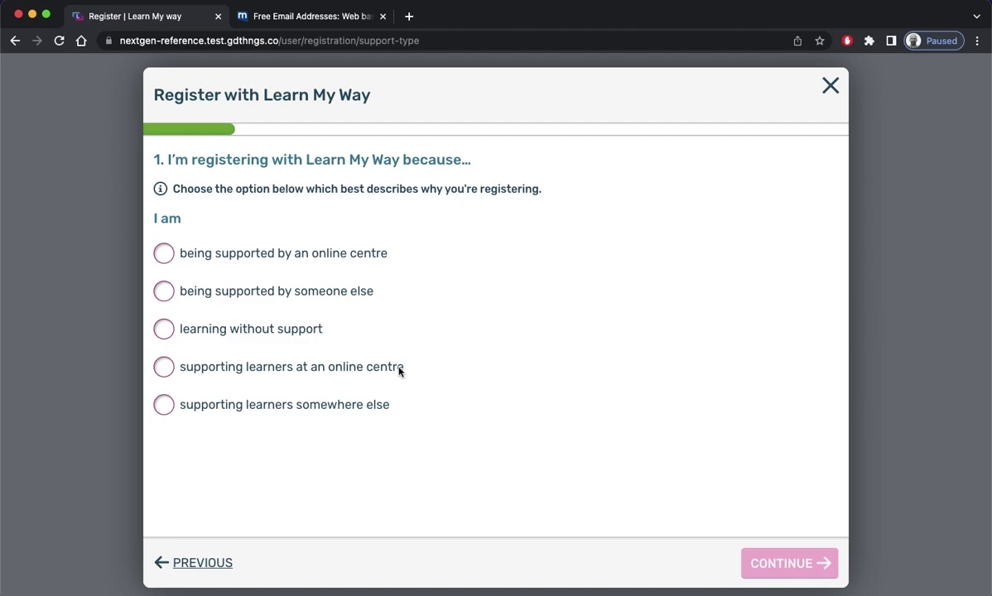
pyautogui.click(345, 260)
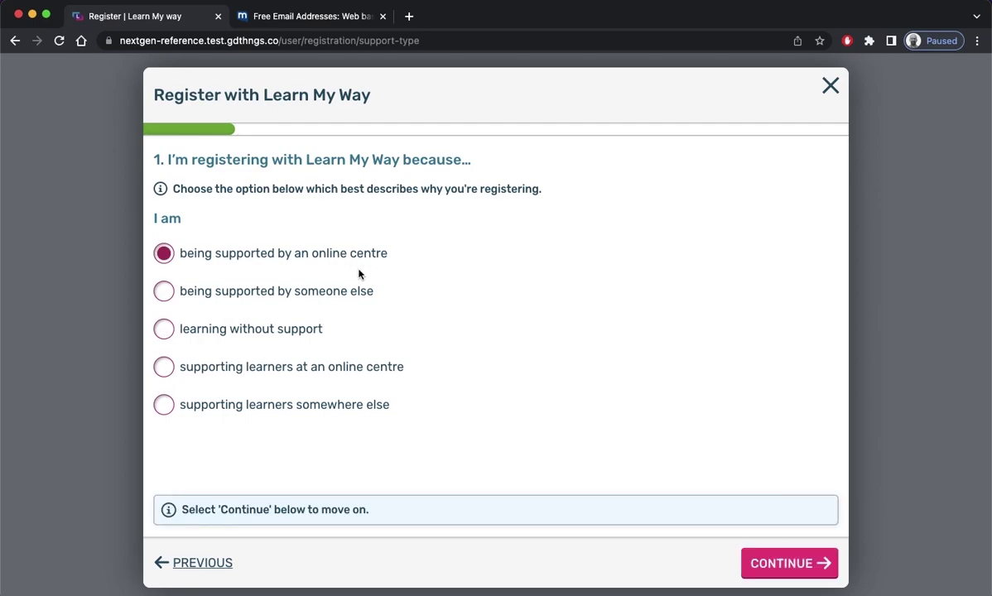
# Enter and confirm the learner's full name, then move on to the centre step
pyautogui.click(777, 561)
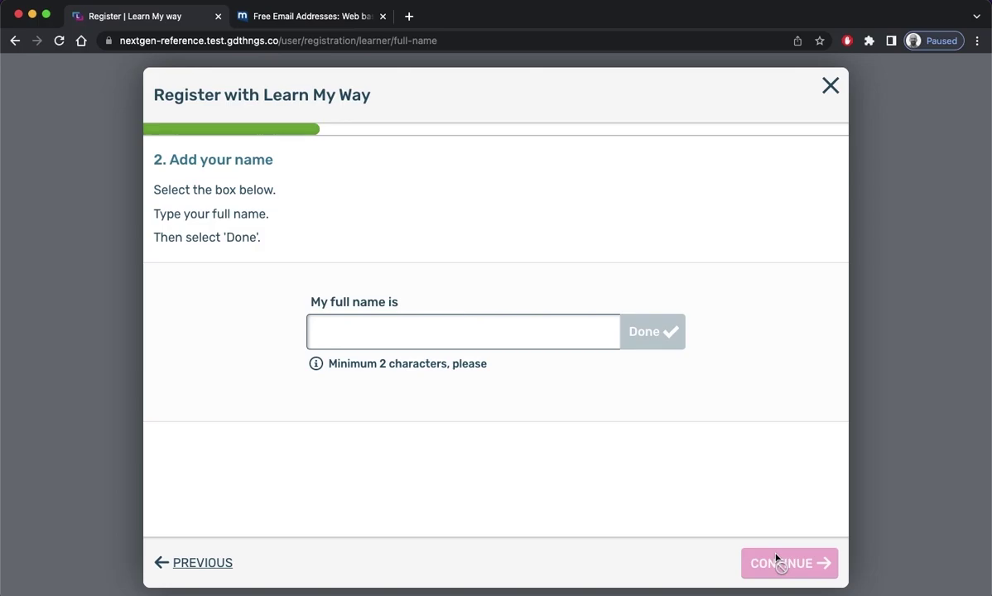
pyautogui.click(575, 327)
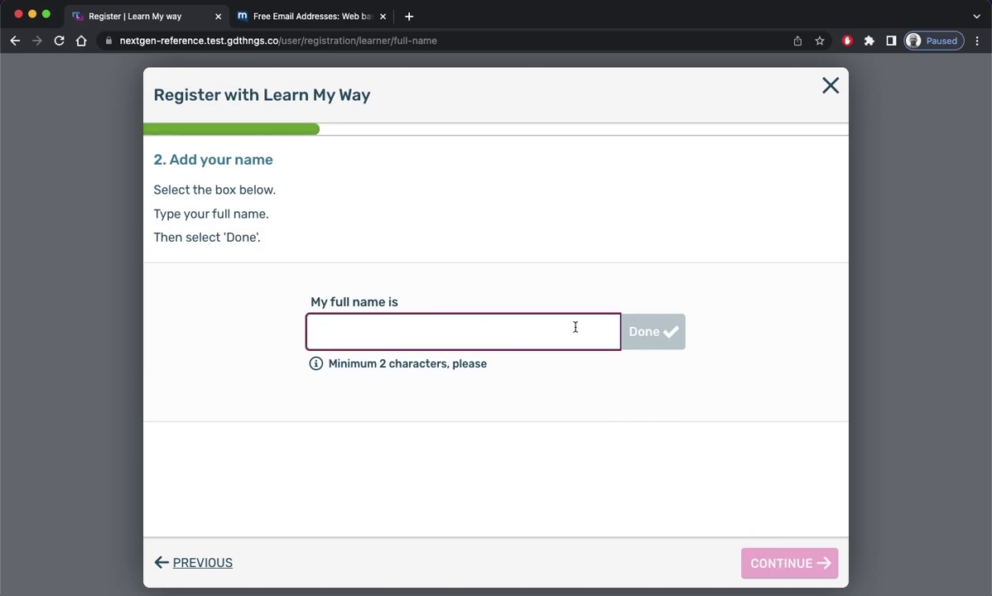
pyautogui.click(671, 340)
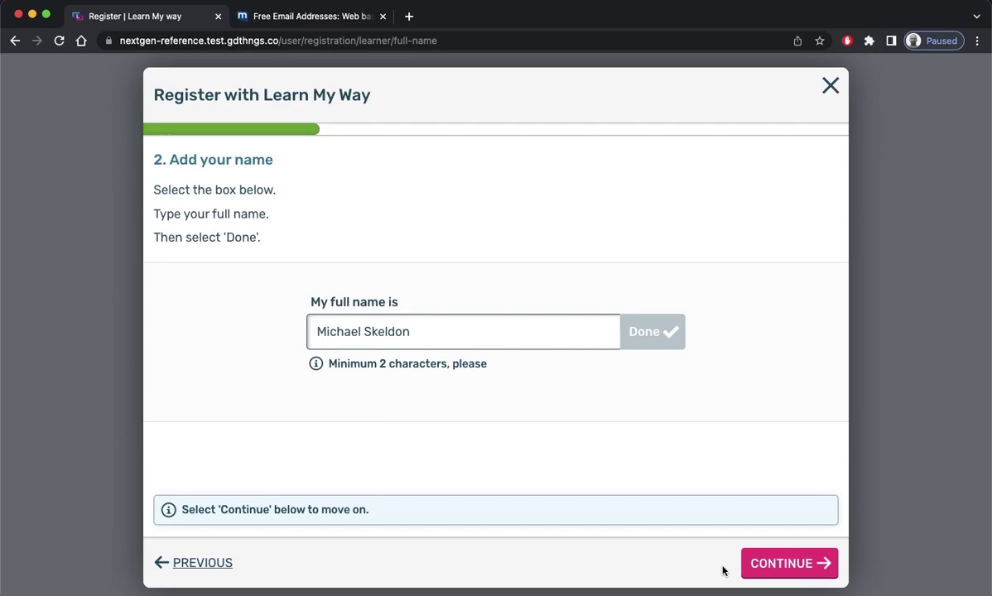
pyautogui.click(776, 571)
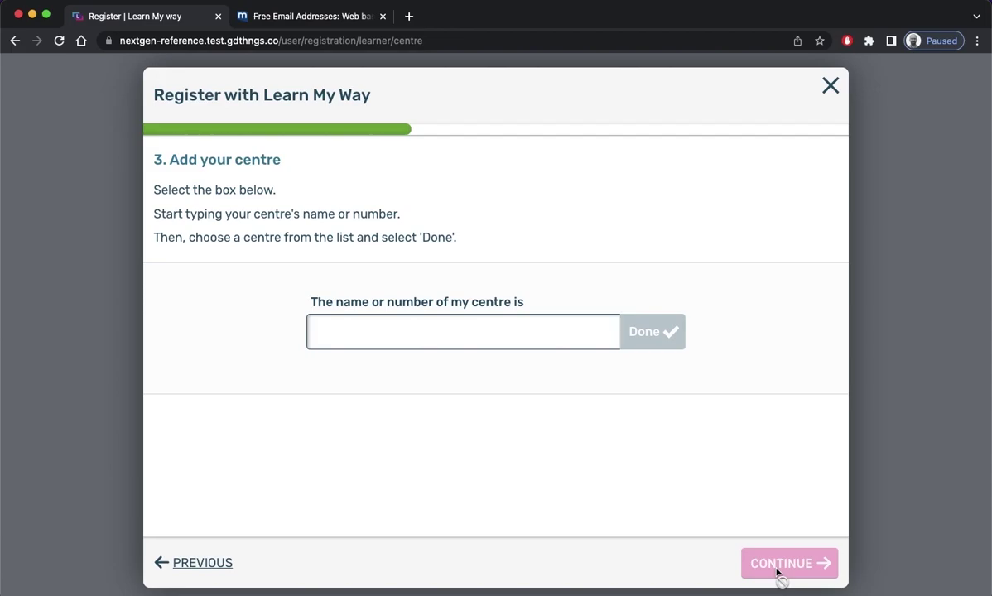
# Search 'online centres head' and confirm Online Centres Head Office - 3421264 as the centre
pyautogui.click(550, 325)
pyautogui.write('0nline cent')
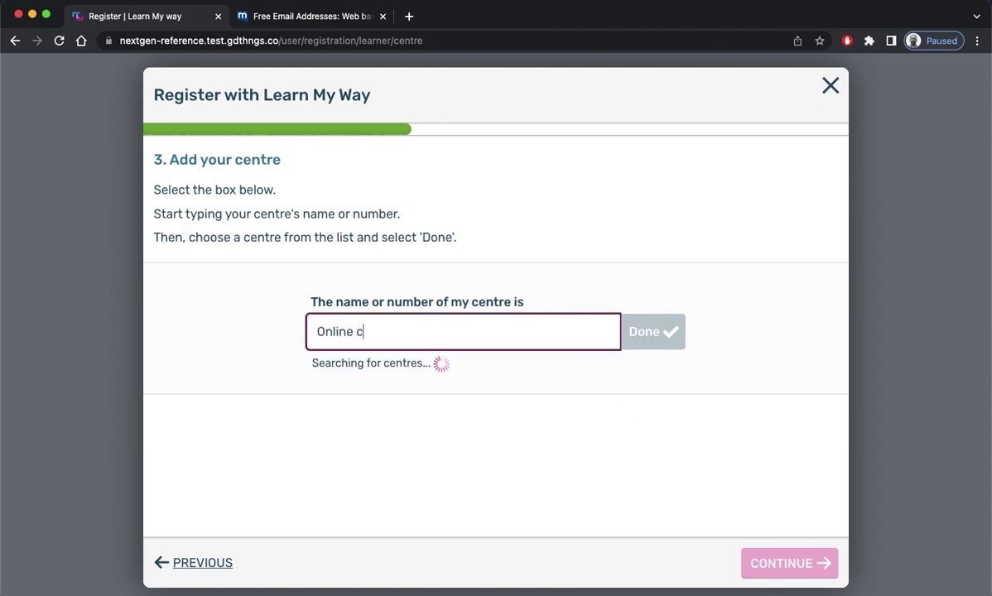
pyautogui.write('res head')
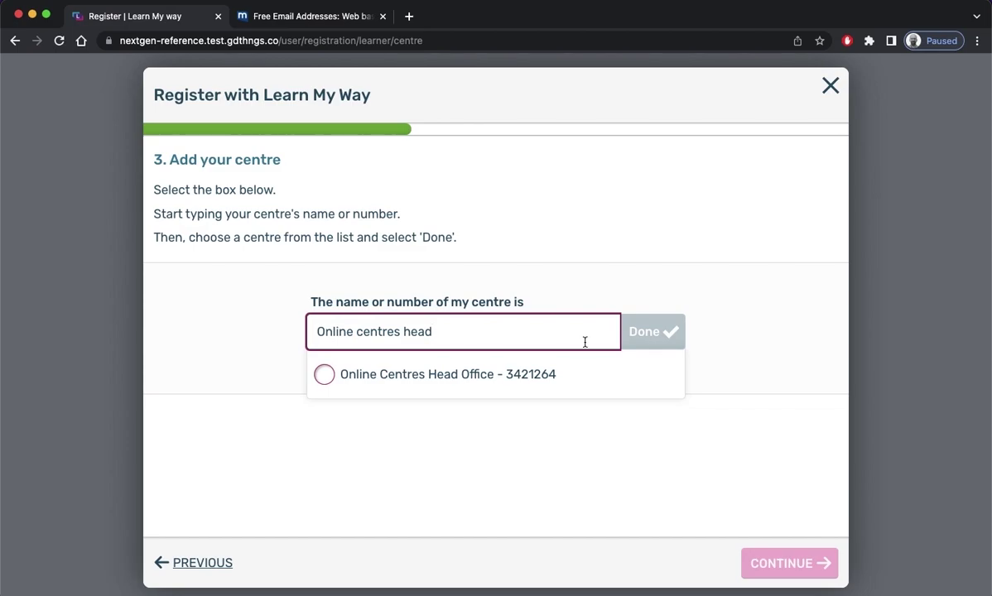
pyautogui.click(508, 380)
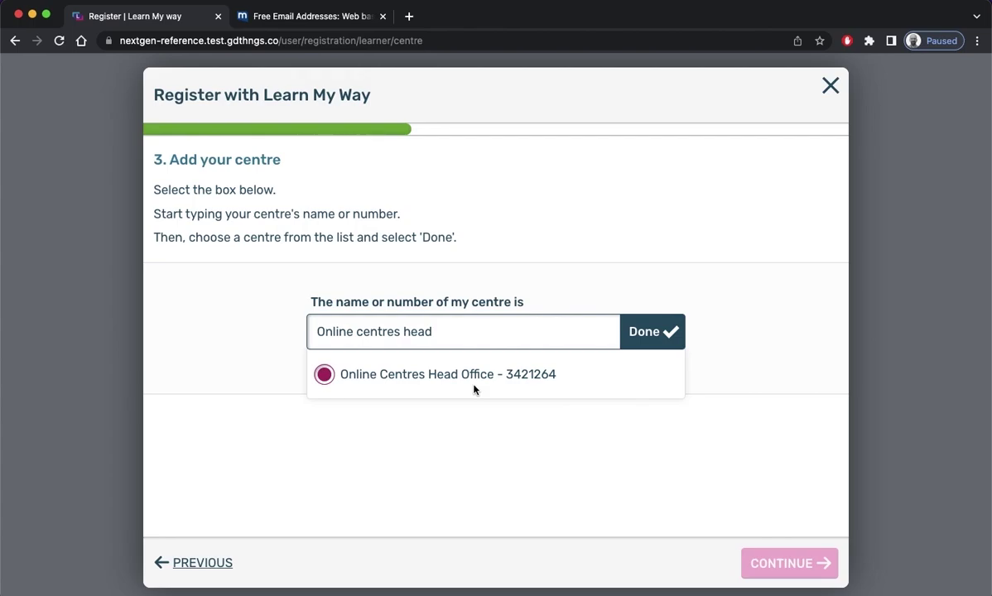
pyautogui.click(635, 332)
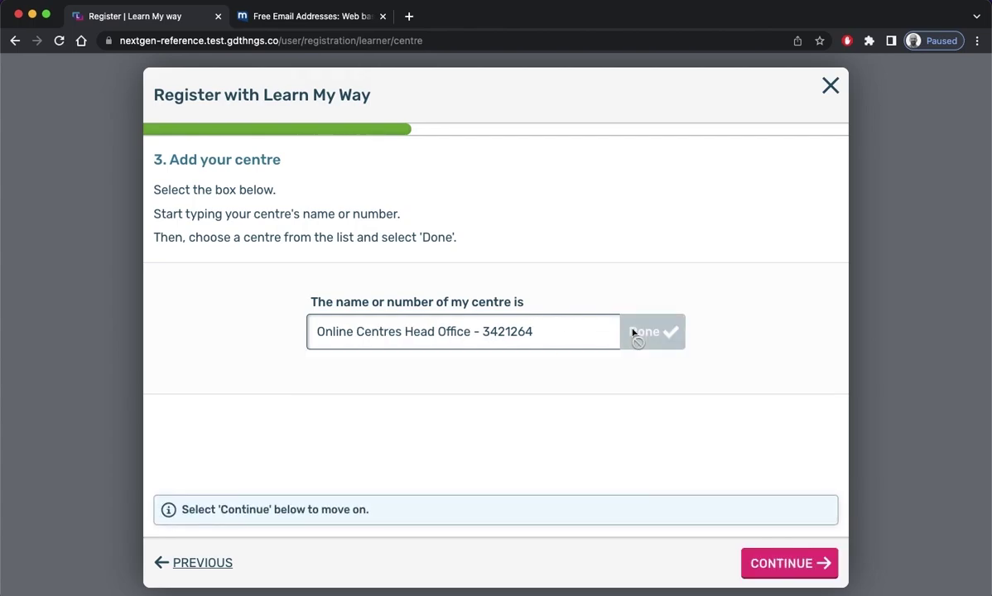
# Enter and confirm the learner's e-mail address as the sign-in detail
pyautogui.click(759, 563)
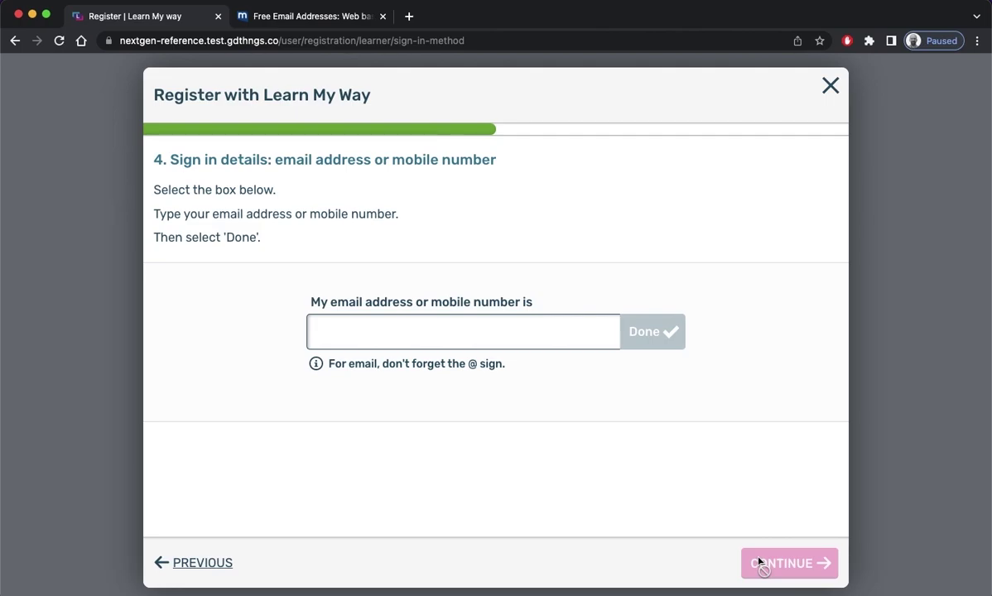
pyautogui.click(591, 338)
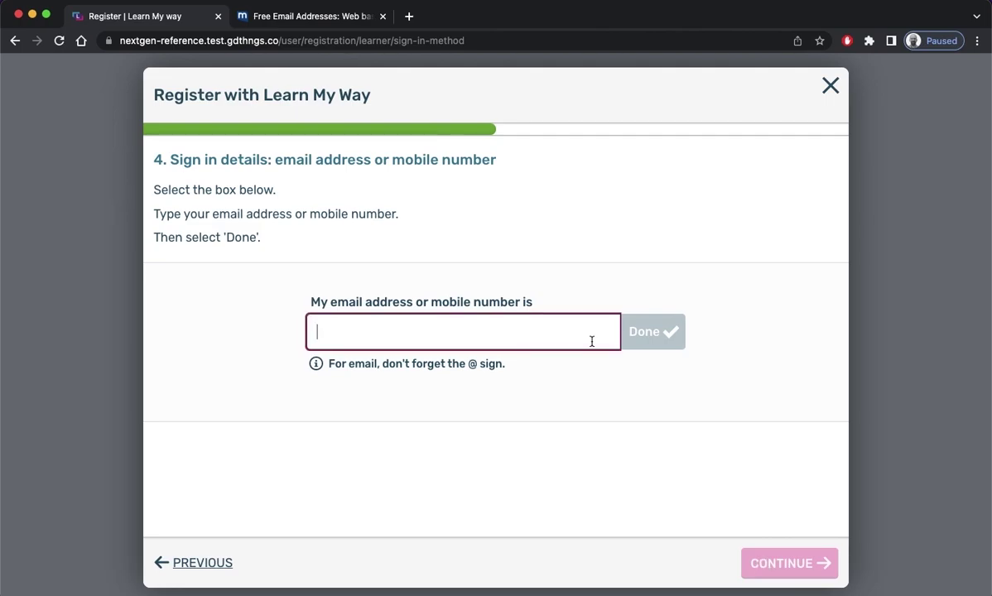
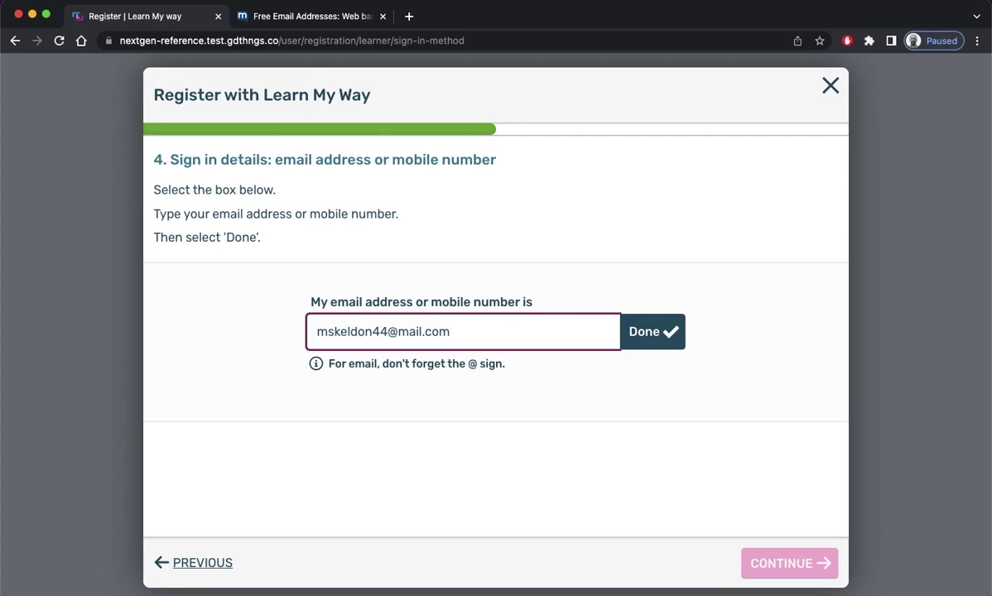
pyautogui.click(666, 332)
# On the password step, view and then dismiss the tips for choosing a password
pyautogui.click(749, 563)
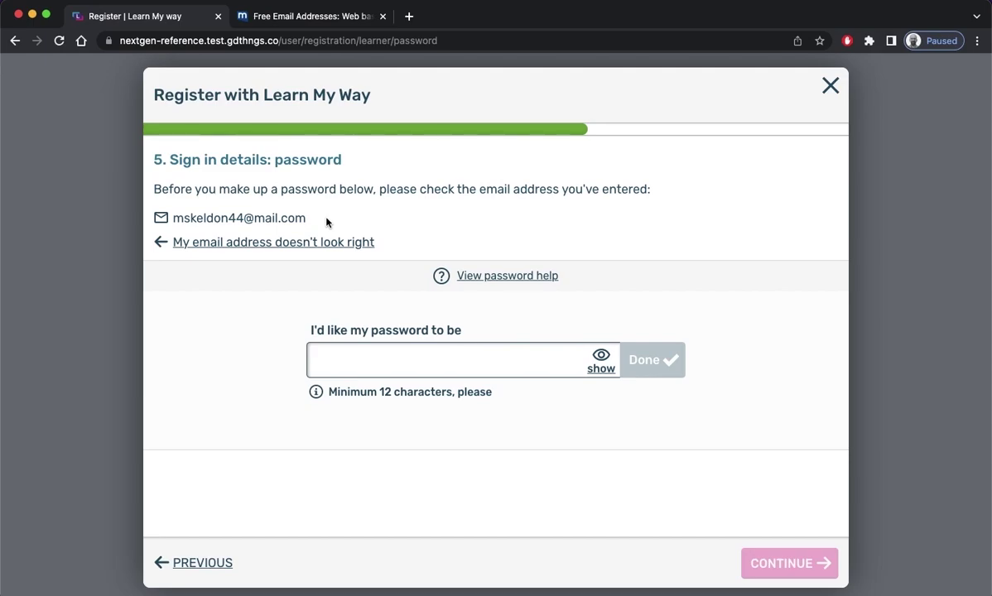
pyautogui.click(511, 276)
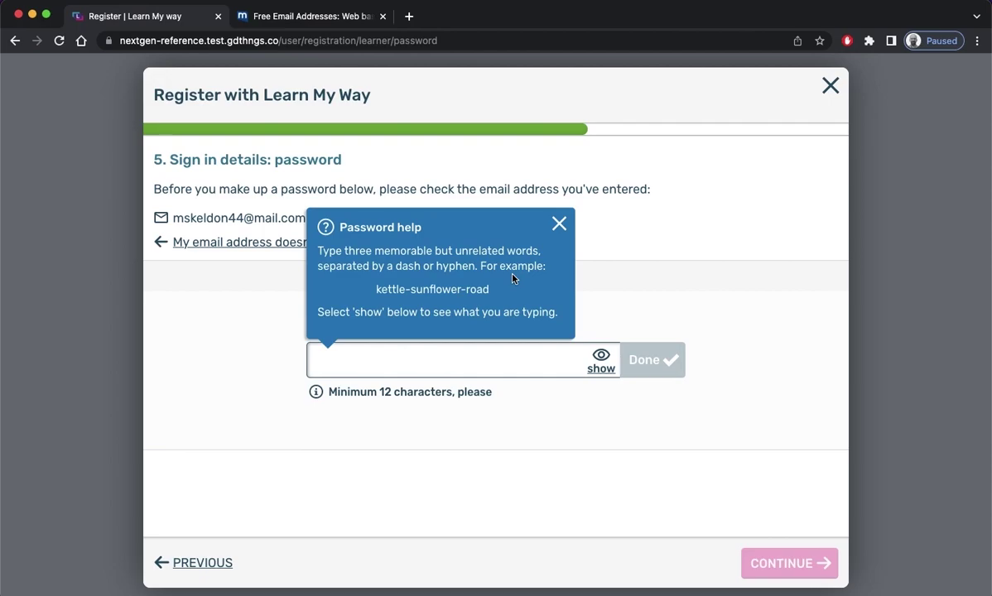
pyautogui.click(557, 224)
# Enter the account password, reveal it in plain text to check it, and confirm it
pyautogui.click(474, 361)
pyautogui.write('••••••••••••')
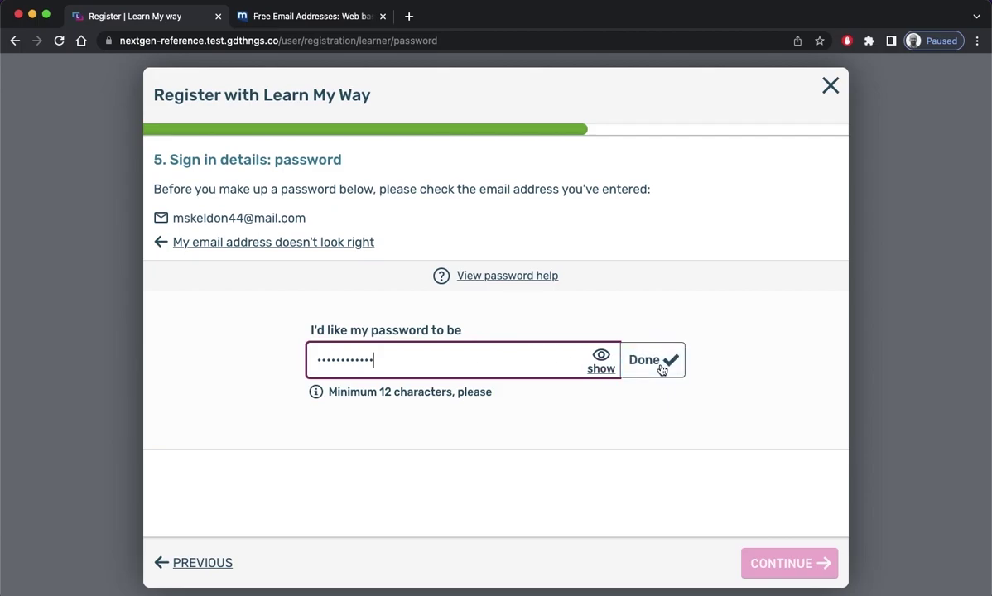
pyautogui.click(660, 368)
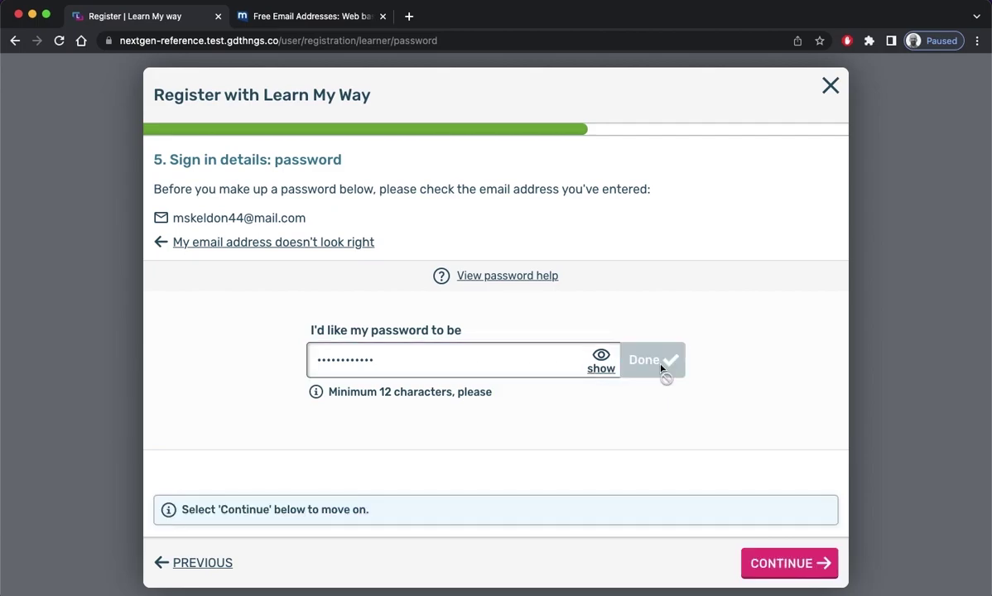
pyautogui.click(601, 364)
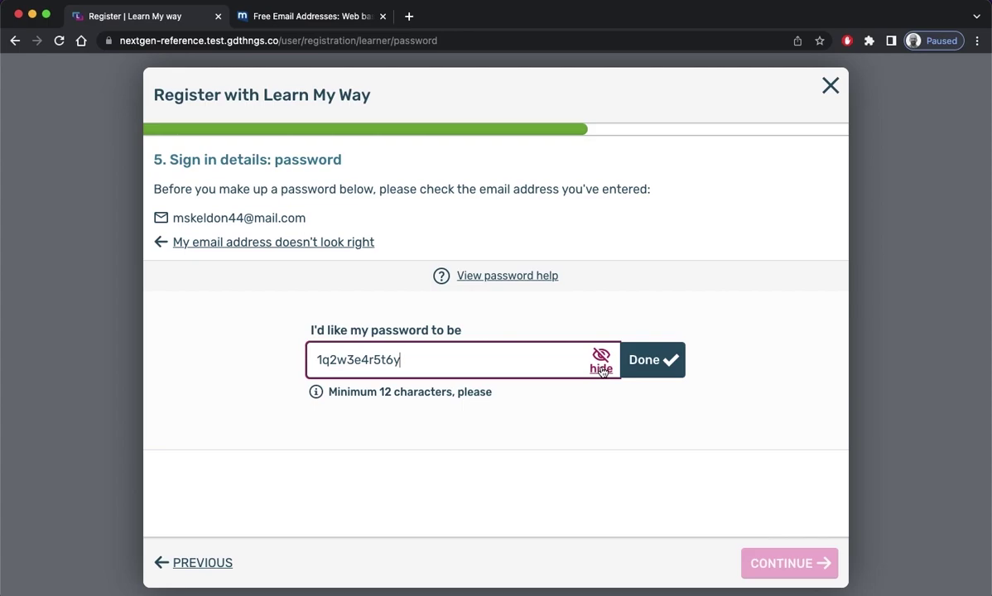
pyautogui.click(649, 361)
# Accept both the privacy policy and the terms and conditions on the agreements step
pyautogui.click(770, 563)
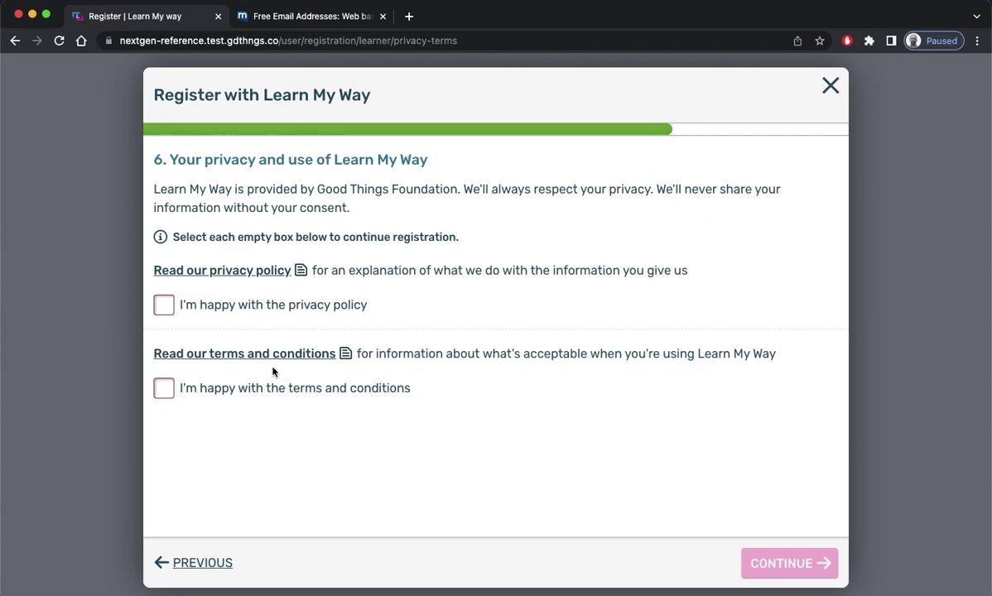
pyautogui.click(174, 308)
pyautogui.click(164, 391)
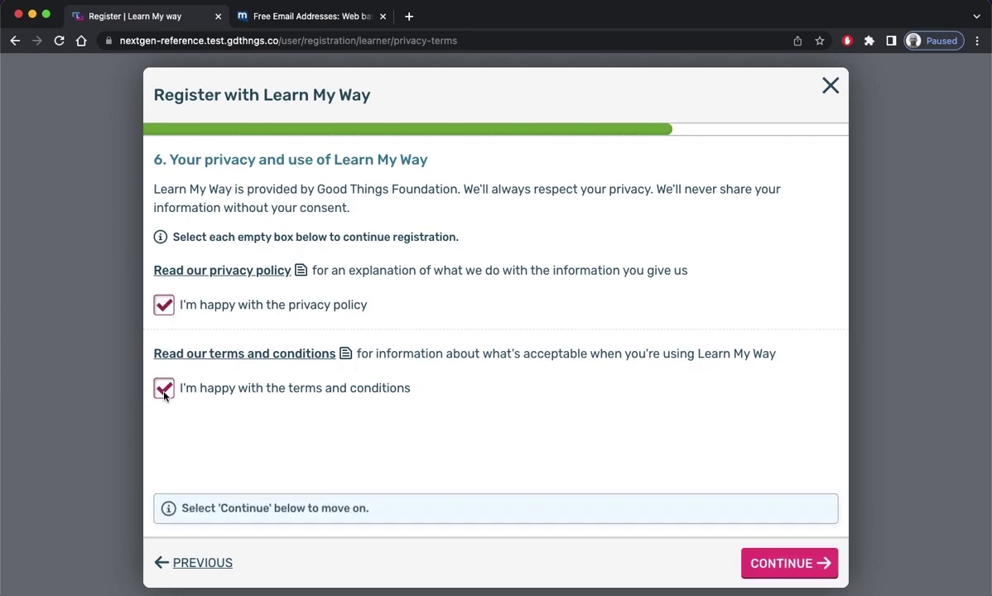
pyautogui.click(781, 579)
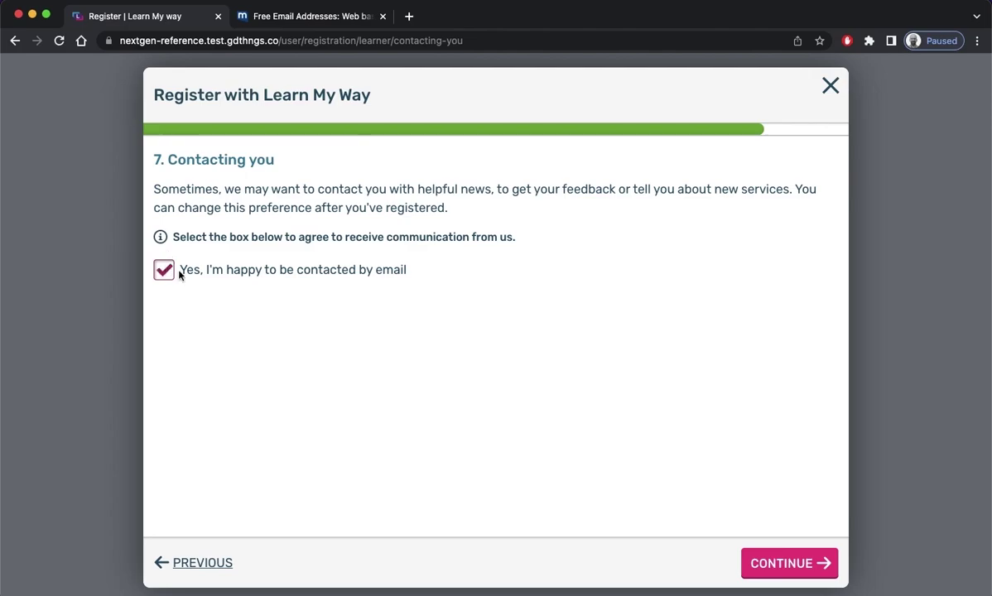
# Keep e-mail contact agreed, reach the 6-digit code step, and switch to the e-mail inbox
pyautogui.click(762, 564)
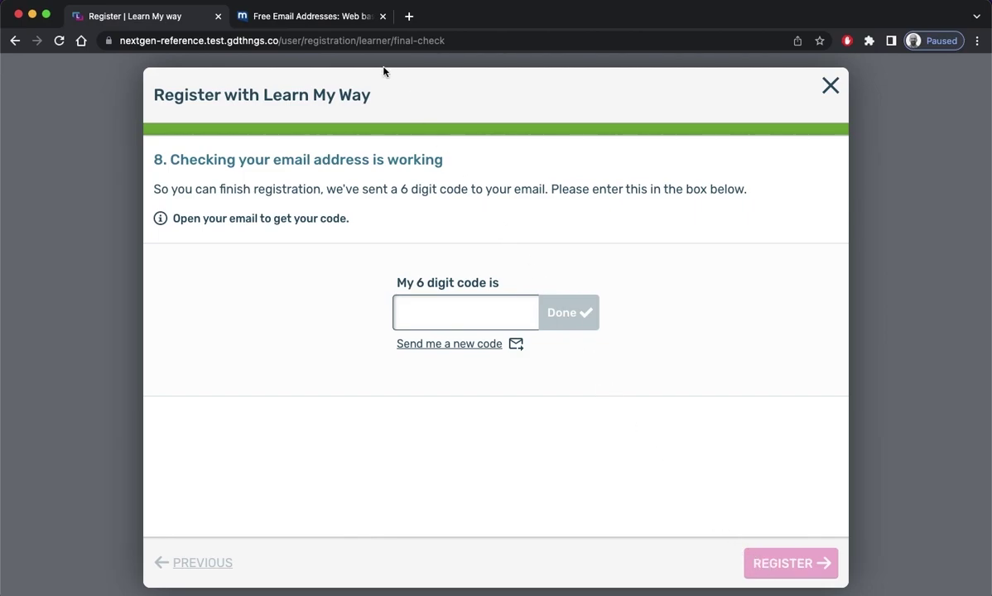
pyautogui.click(315, 18)
# Open the 'Your code for registration' e-mail and copy its 6-digit verification code
pyautogui.click(256, 140)
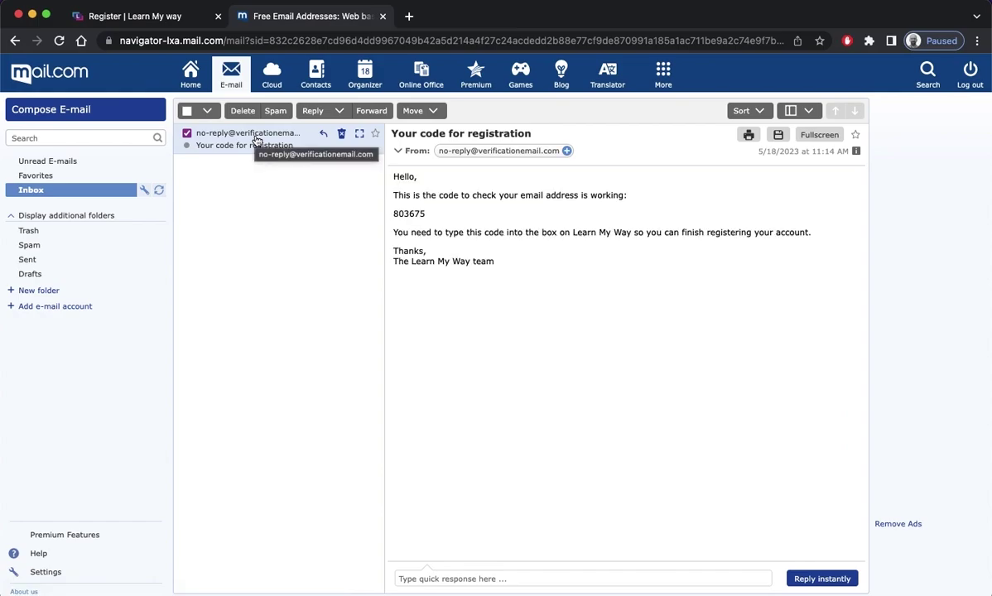
pyautogui.doubleClick(406, 212)
pyautogui.press('cmd+c')
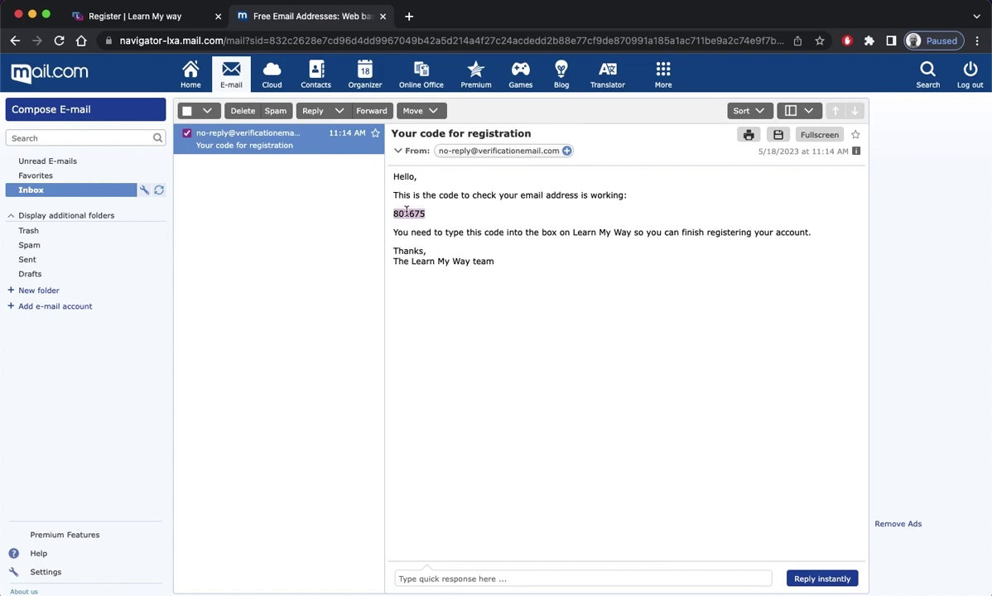
pyautogui.click(178, 14)
# Paste and confirm the e-mailed verification code, then complete the registration
pyautogui.click(428, 319)
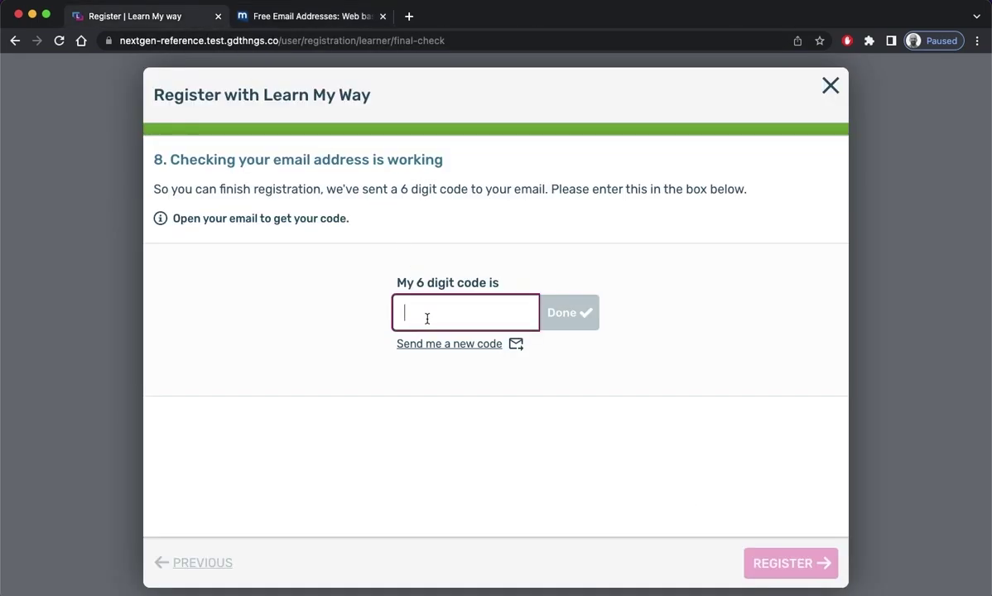
pyautogui.press('cmd+v')
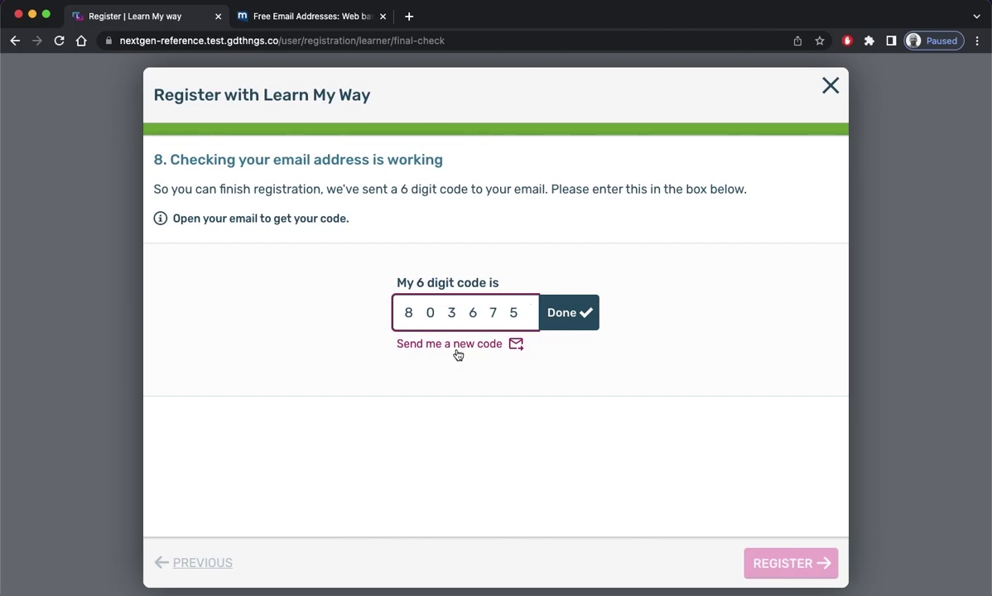
pyautogui.click(571, 317)
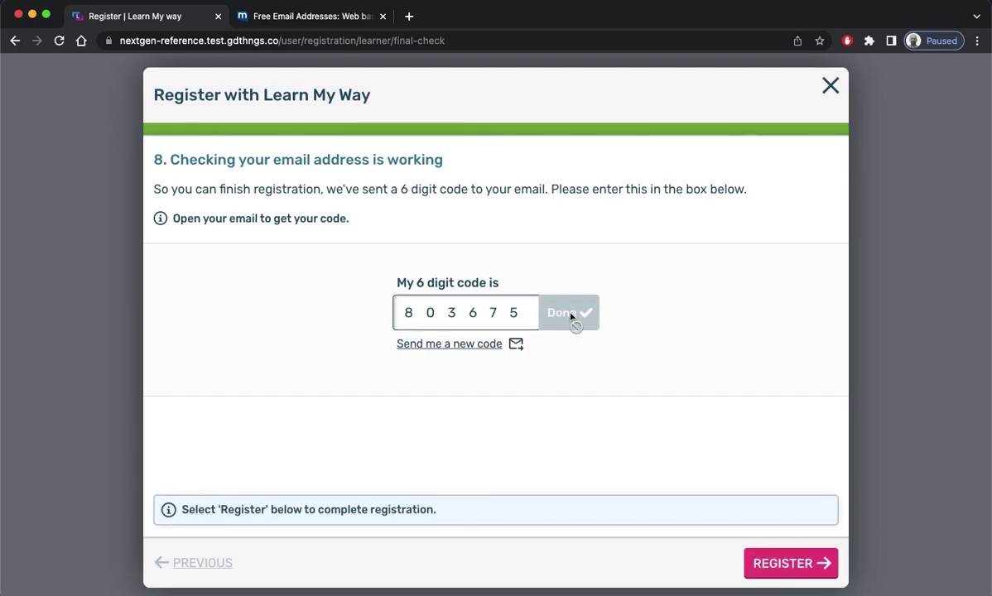
pyautogui.click(775, 565)
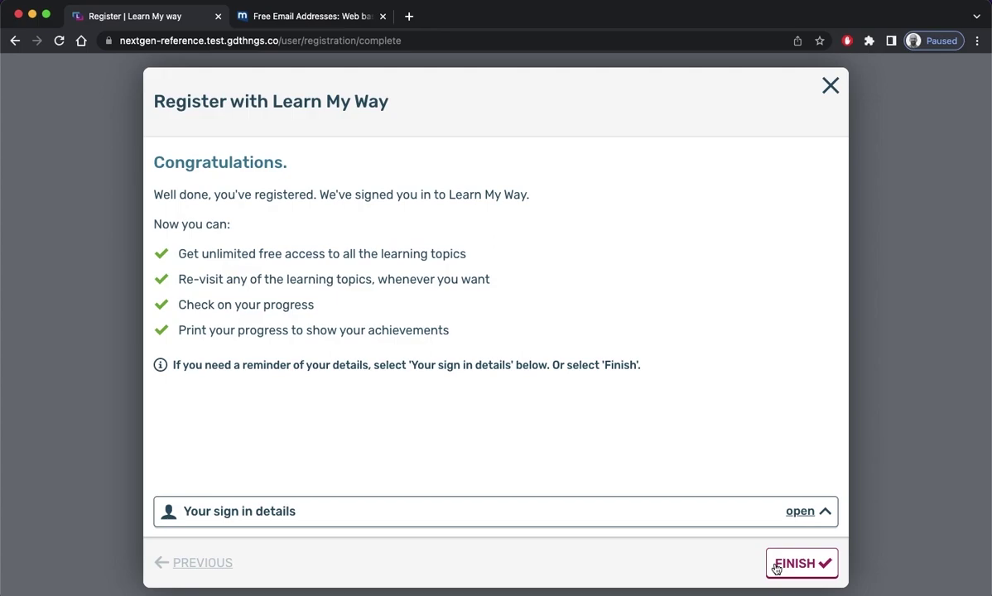
# Review the new account's sign in details, then finish registration to return signed in
pyautogui.click(754, 515)
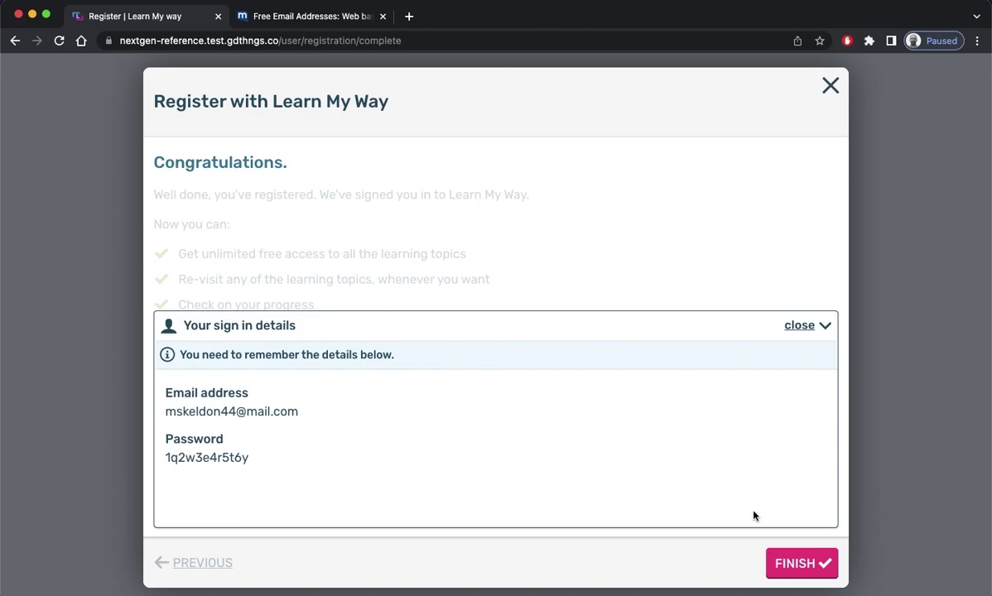
pyautogui.click(802, 566)
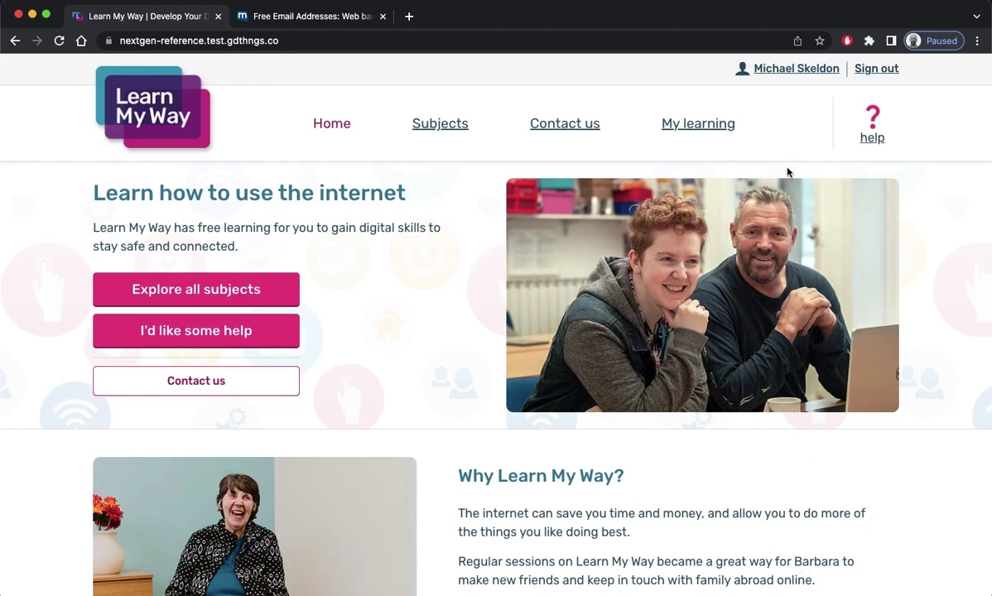
# Open Edit my details from the name link and scroll through the name, email, password and contact fields
pyautogui.click(800, 71)
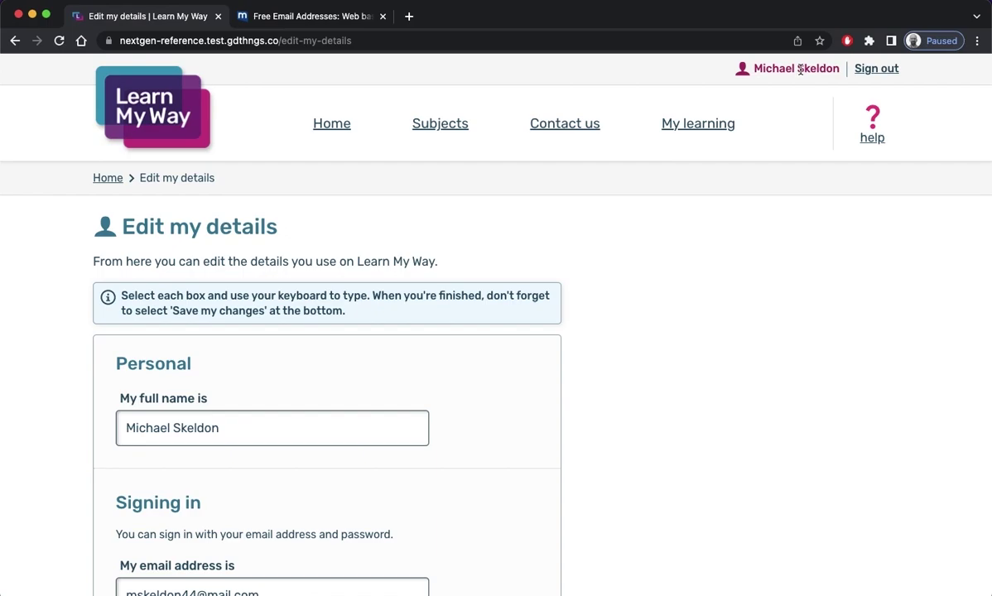
pyautogui.scroll(-3, 772, 211)
pyautogui.scroll(-3, 774, 211)
pyautogui.scroll(-3, 774, 210)
pyautogui.scroll(-3, 774, 210)
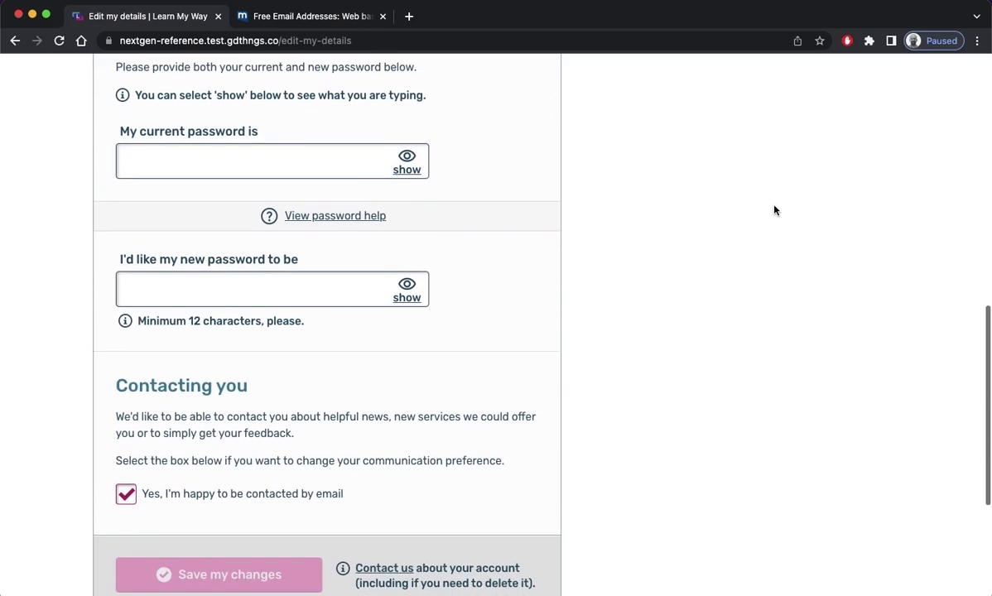
pyautogui.scroll(-2, 774, 210)
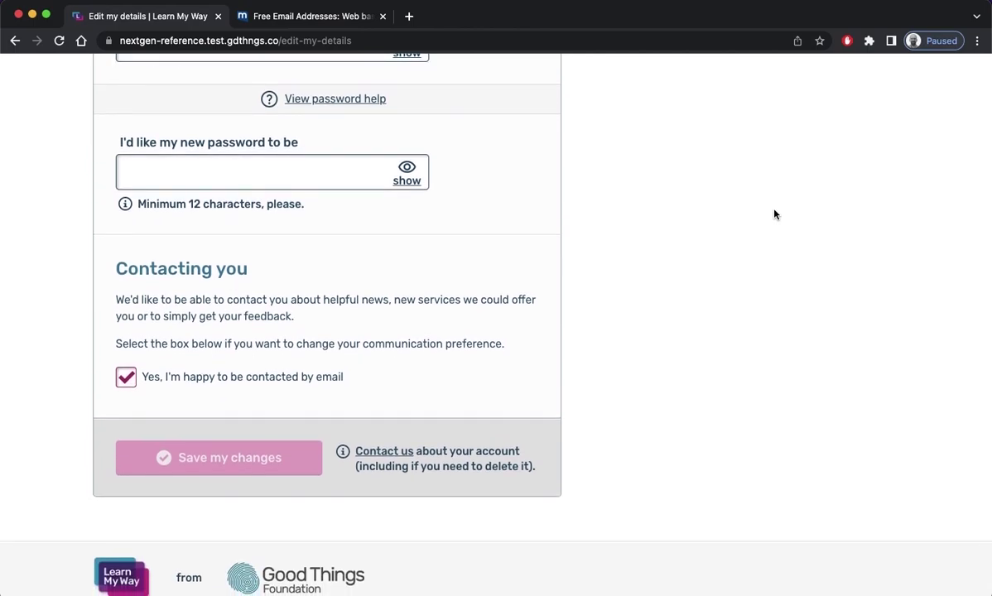